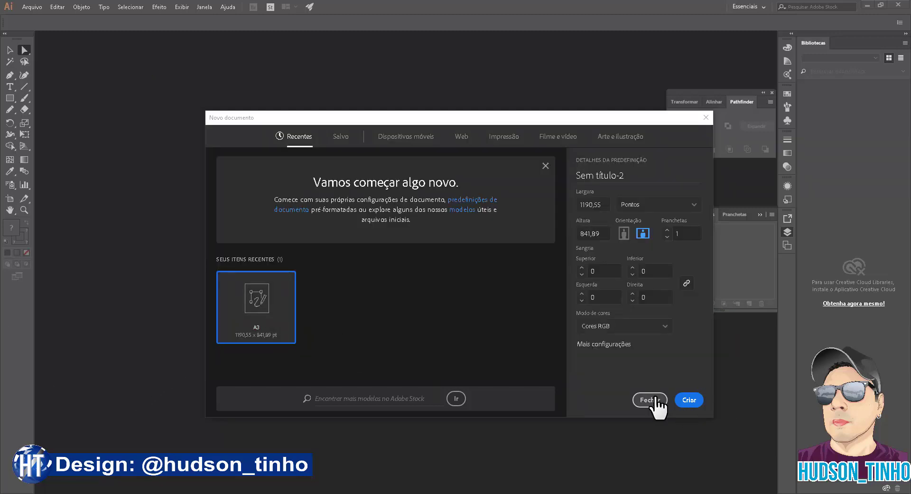
Step: Create a blank 1190.55 x 841.89 pt landscape document, Sem título-2
{"action": "left_click", "coordinate": [687, 400]}
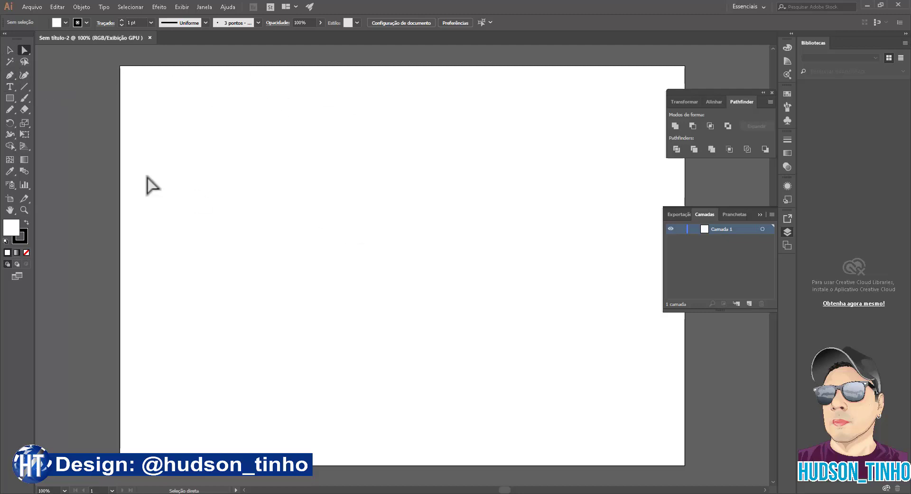
Step: Switch to the Pen tool with stroke set to None and a near-black 050300 fill
{"action": "key", "text": "p"}
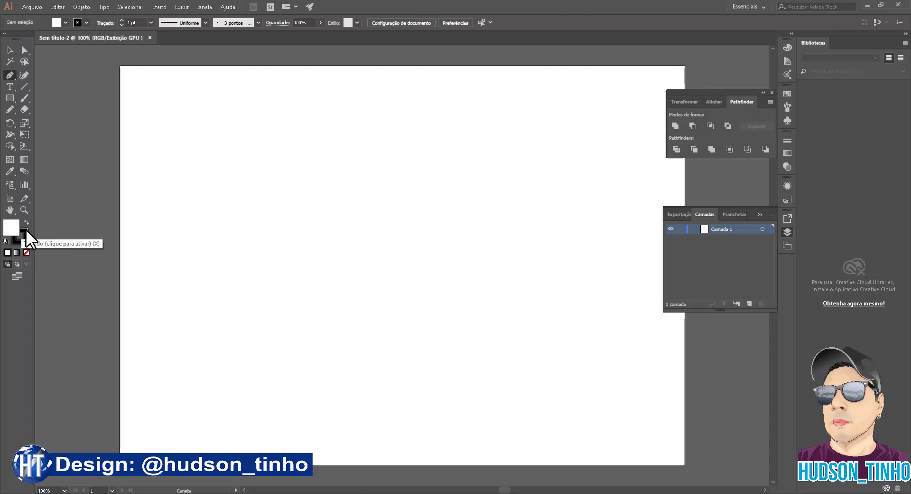
{"action": "left_click", "coordinate": [26, 230]}
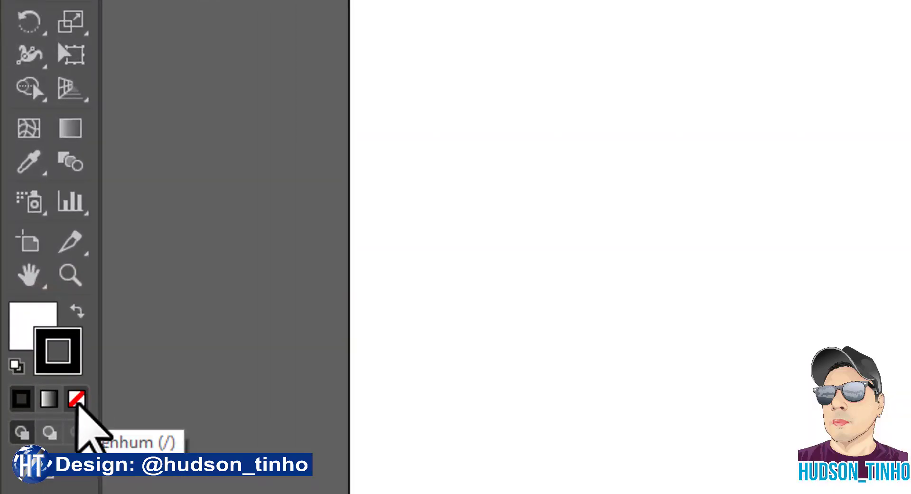
{"action": "left_click", "coordinate": [77, 399]}
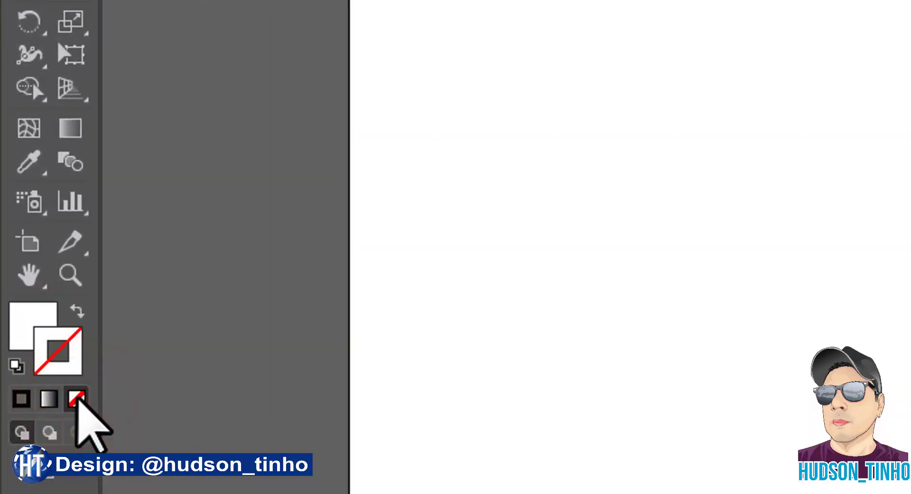
{"action": "left_click", "coordinate": [29, 316]}
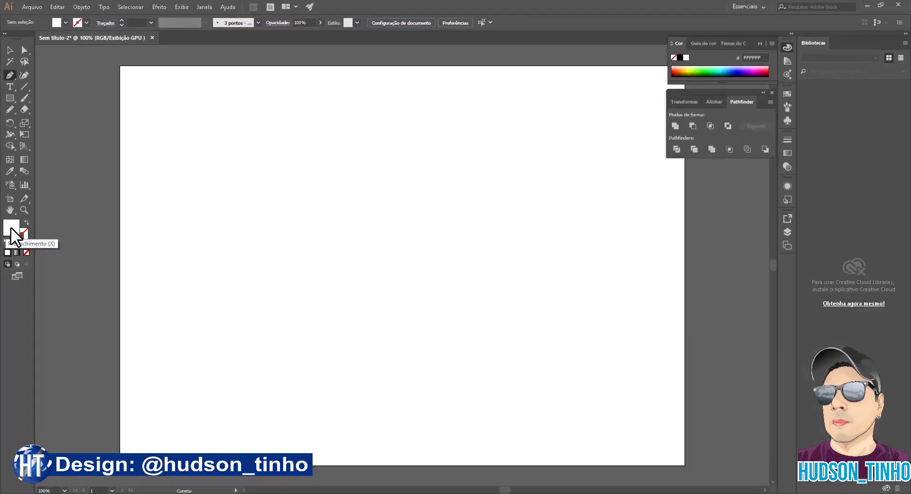
{"action": "double_click", "coordinate": [11, 229]}
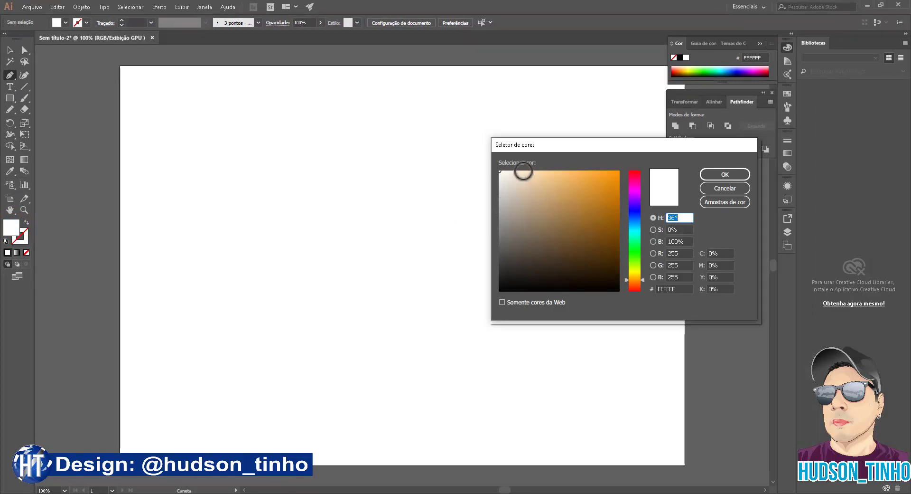
{"action": "left_click_drag", "start_coordinate": [593, 254], "coordinate": [611, 289]}
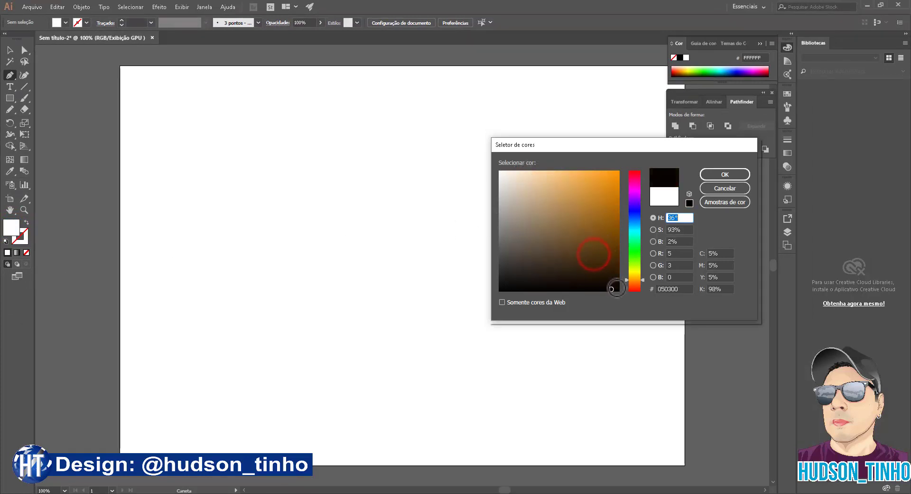
{"action": "left_click", "coordinate": [728, 172]}
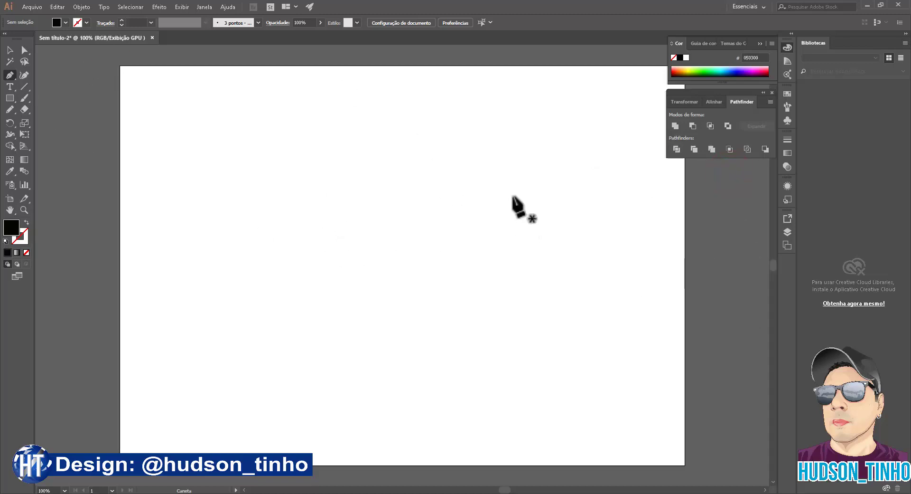
Step: Place the music-note sketch from DESENHOS PARA ILLUSTRATOR as a linked image sized across the artboard
{"action": "left_click", "coordinate": [31, 7]}
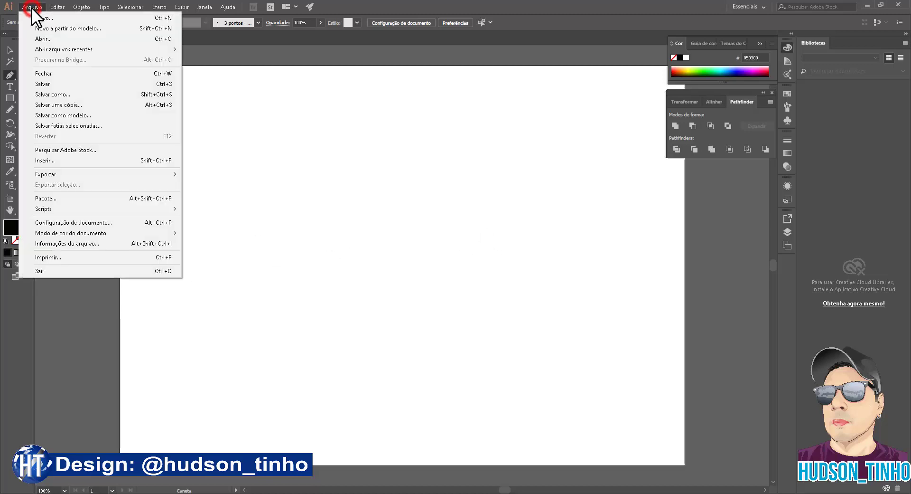
{"action": "left_click", "coordinate": [66, 161]}
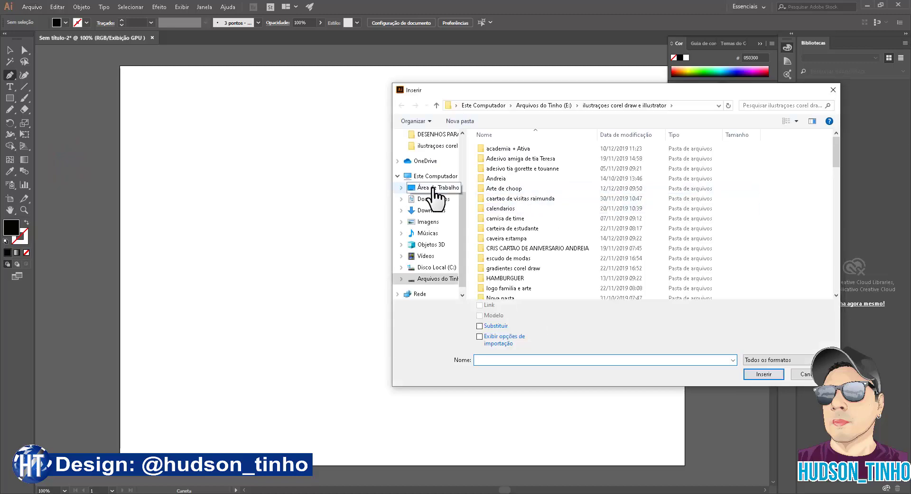
{"action": "left_click", "coordinate": [434, 189]}
{"action": "double_click", "coordinate": [506, 163]}
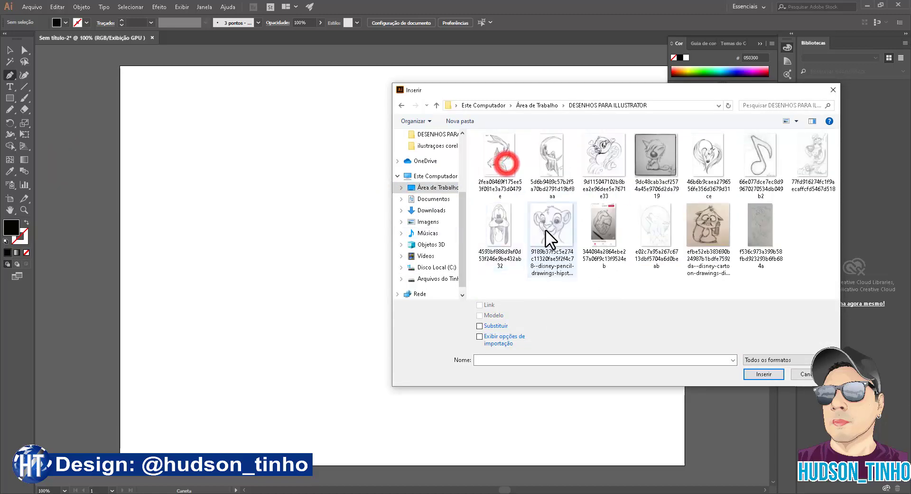
{"action": "left_click", "coordinate": [768, 175]}
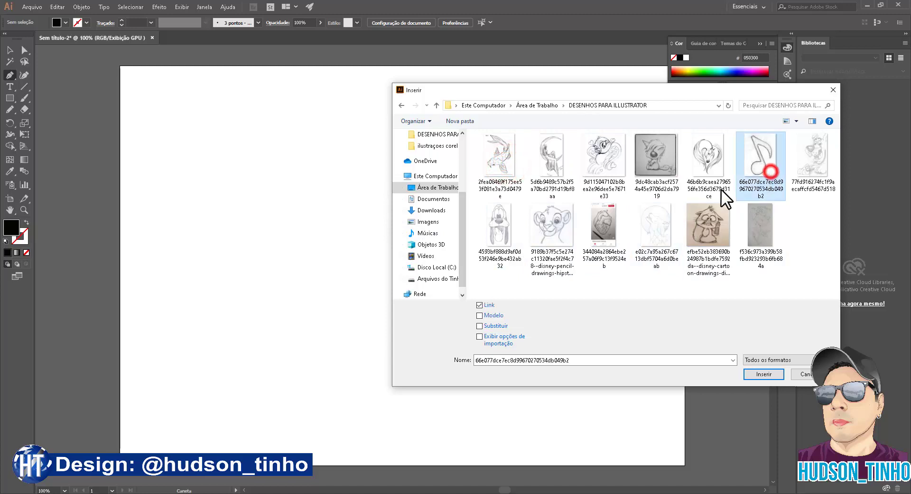
{"action": "left_click", "coordinate": [765, 373]}
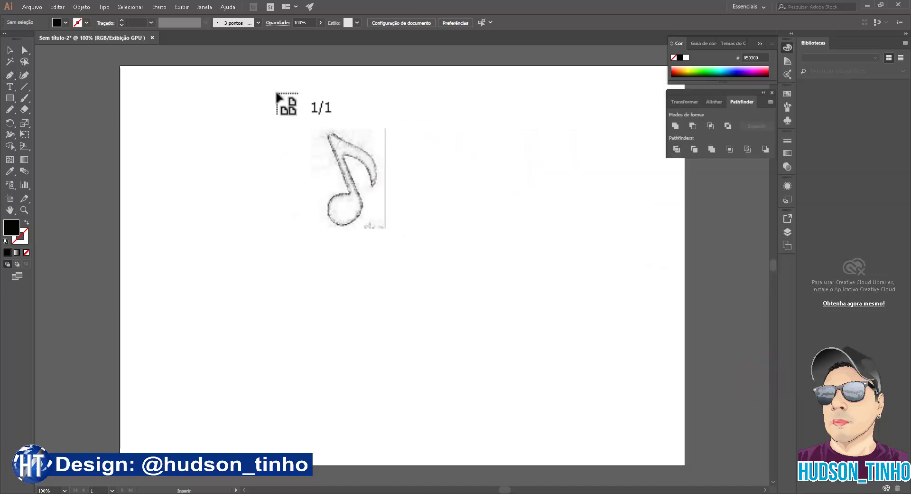
{"action": "left_click_drag", "start_coordinate": [240, 90], "coordinate": [612, 449]}
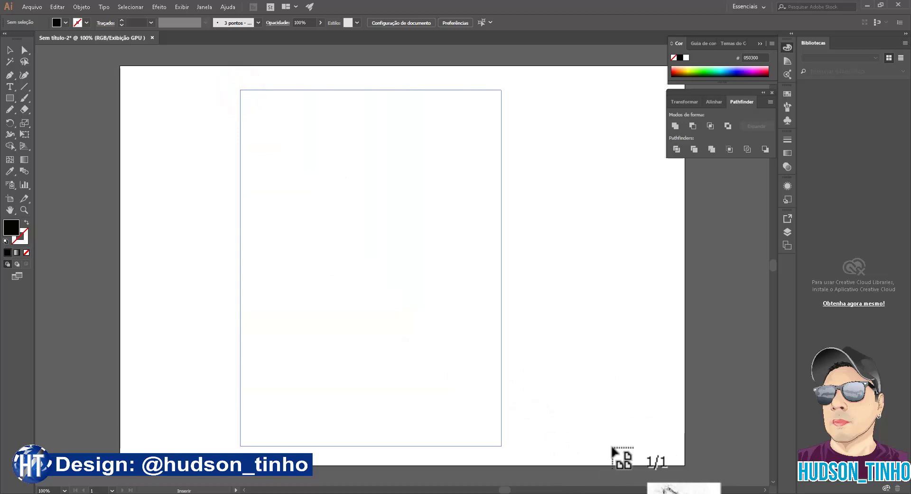
Step: Try a first Pen anchor on the sketch, then undo the stray anchor
{"action": "key", "text": "p"}
{"action": "left_click_drag", "start_coordinate": [353, 202], "coordinate": [371, 203]}
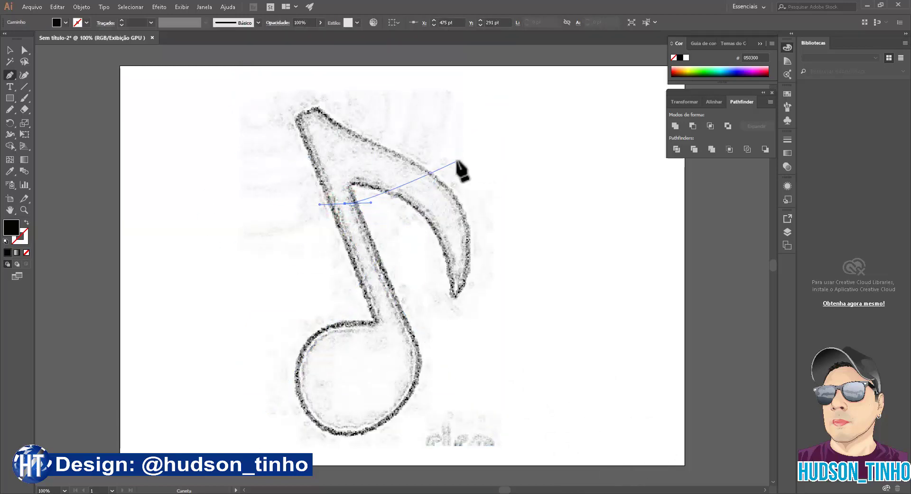
{"action": "key", "text": "Escape"}
{"action": "key", "text": "ctrl+z"}
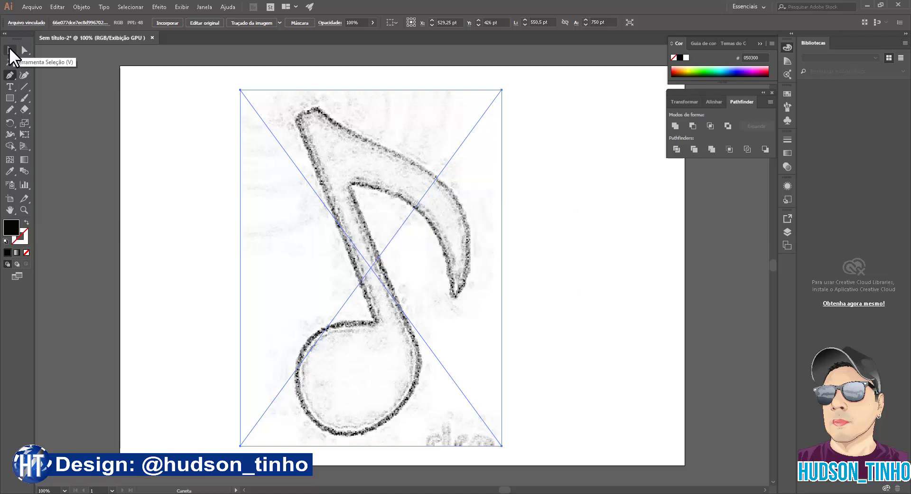
Step: Nudge the sketch slightly right, fade it to 35% opacity, and lock layer Camada 1
{"action": "left_click", "coordinate": [10, 50]}
{"action": "left_click_drag", "start_coordinate": [407, 125], "coordinate": [430, 123]}
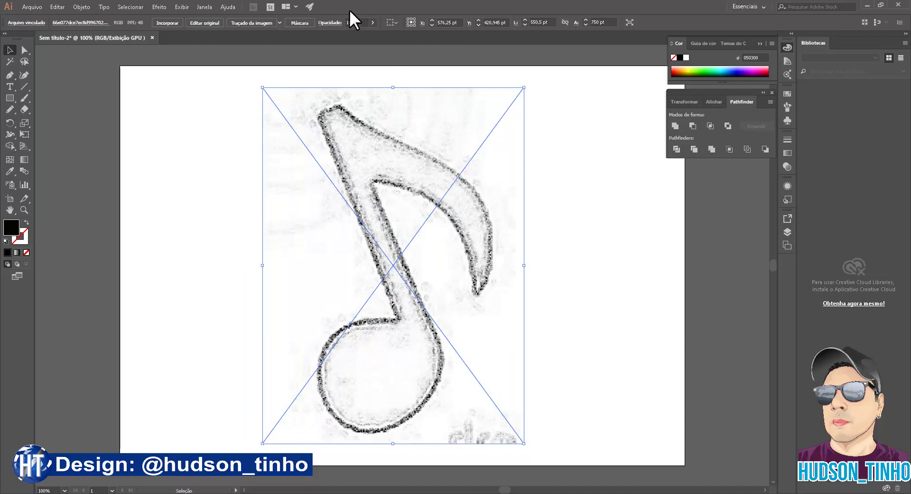
{"action": "left_click", "coordinate": [372, 21]}
{"action": "left_click_drag", "start_coordinate": [346, 41], "coordinate": [345, 41]}
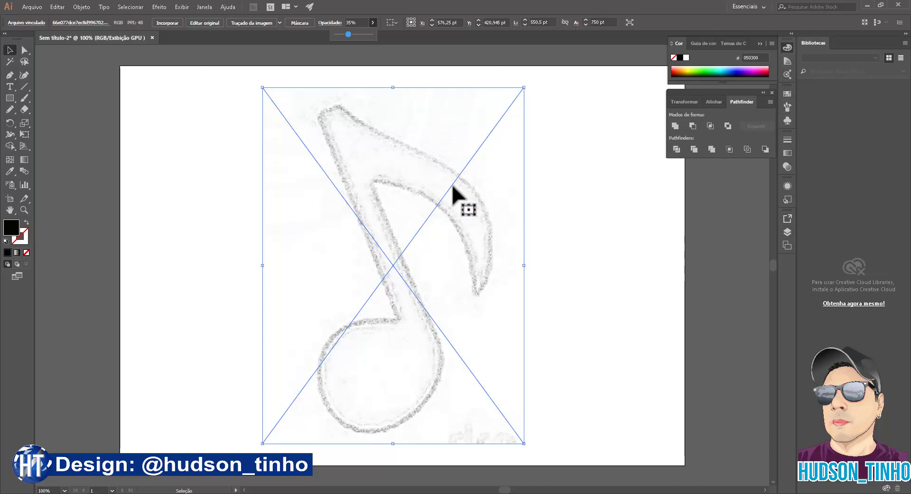
{"action": "left_click", "coordinate": [787, 231]}
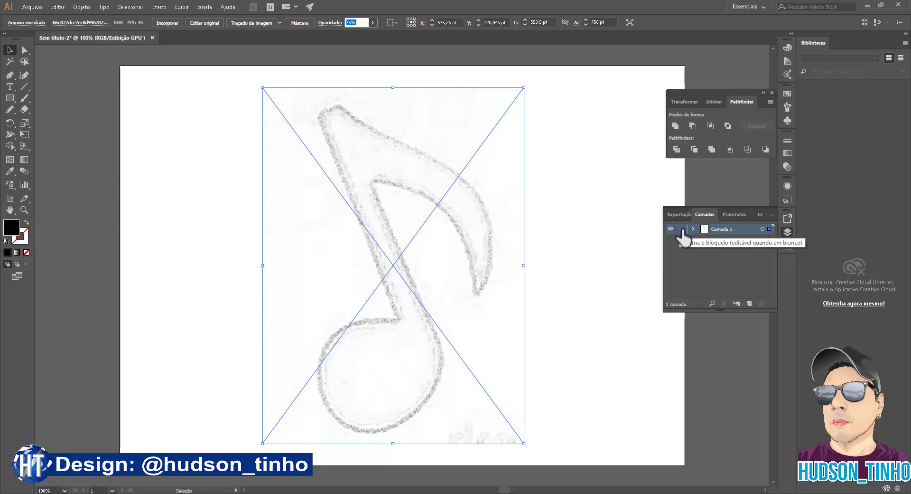
{"action": "left_click", "coordinate": [682, 230]}
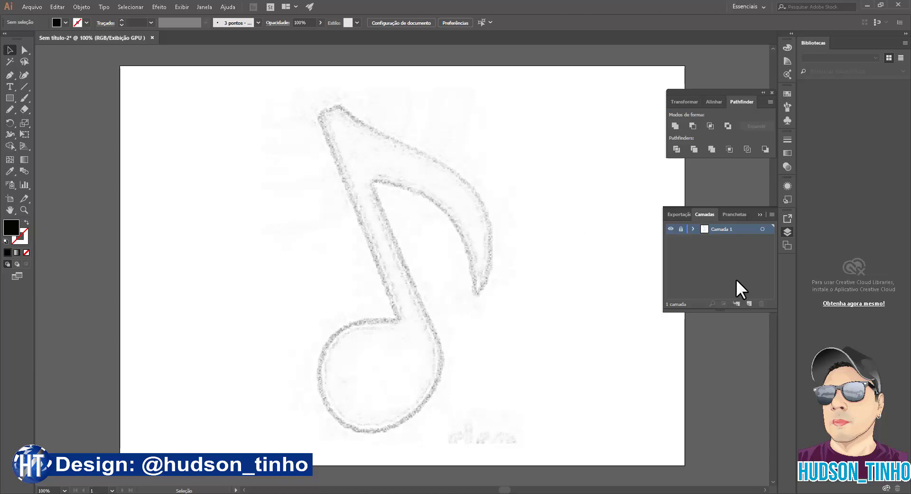
Step: Add layer Camada 2 and switch to the Pen tool with no fill and a black stroke
{"action": "left_click", "coordinate": [749, 302]}
{"action": "key", "text": "p"}
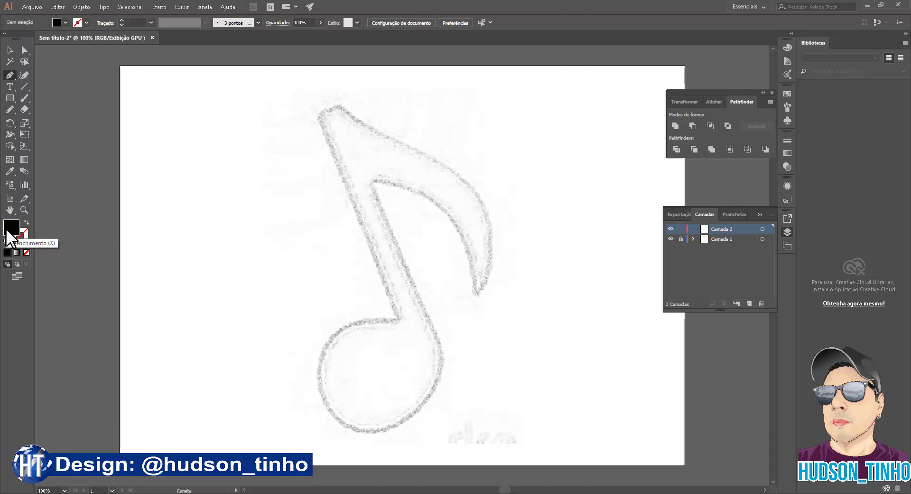
{"action": "left_click", "coordinate": [20, 231]}
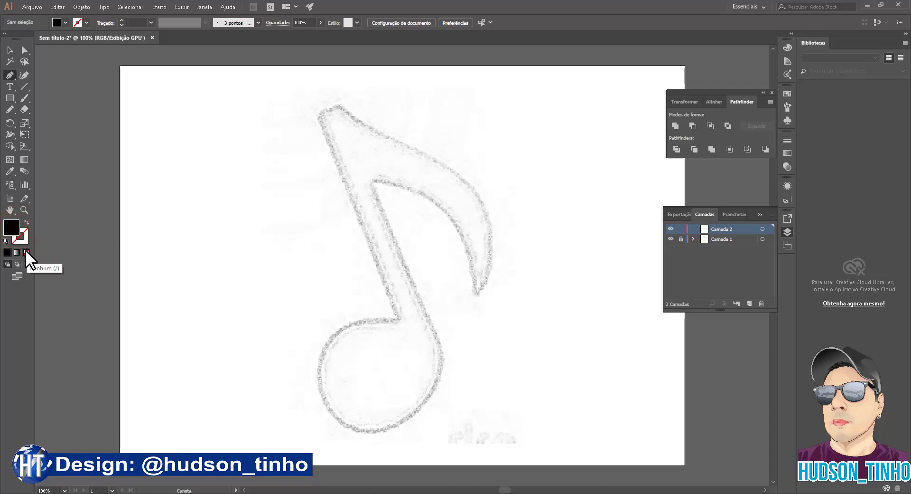
{"action": "left_click", "coordinate": [26, 252]}
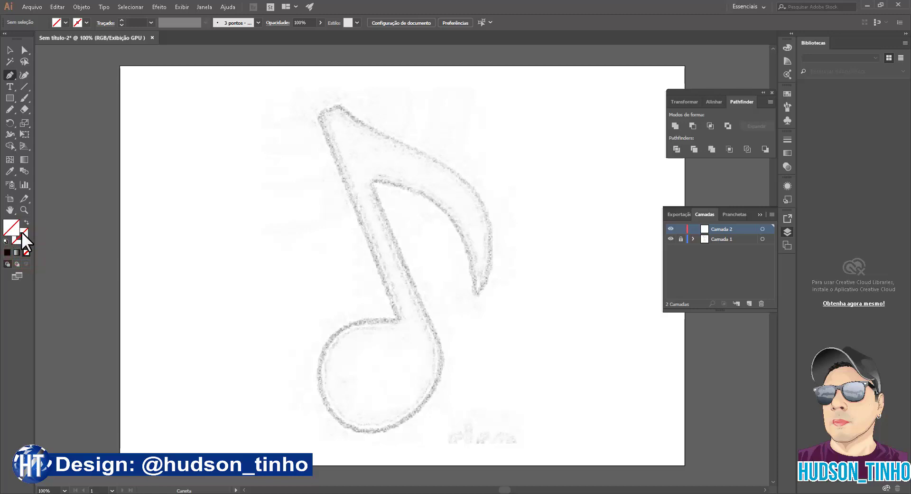
{"action": "left_click", "coordinate": [24, 230]}
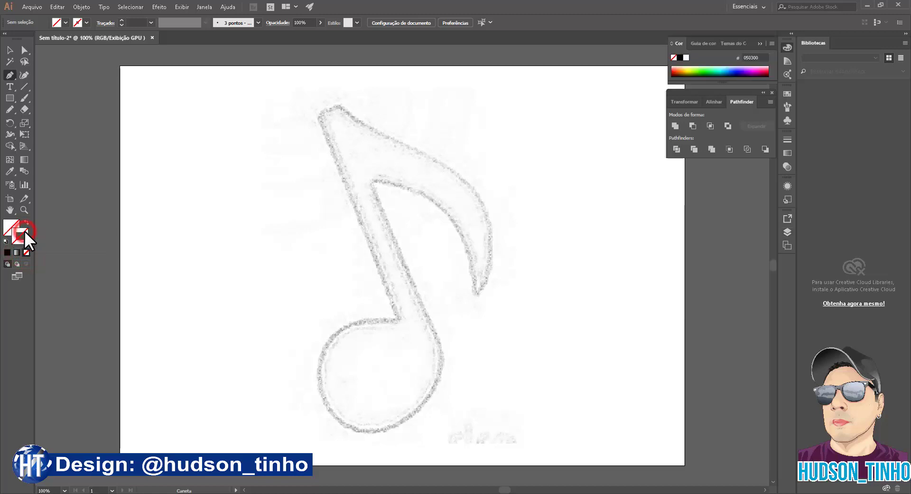
{"action": "left_click", "coordinate": [7, 252]}
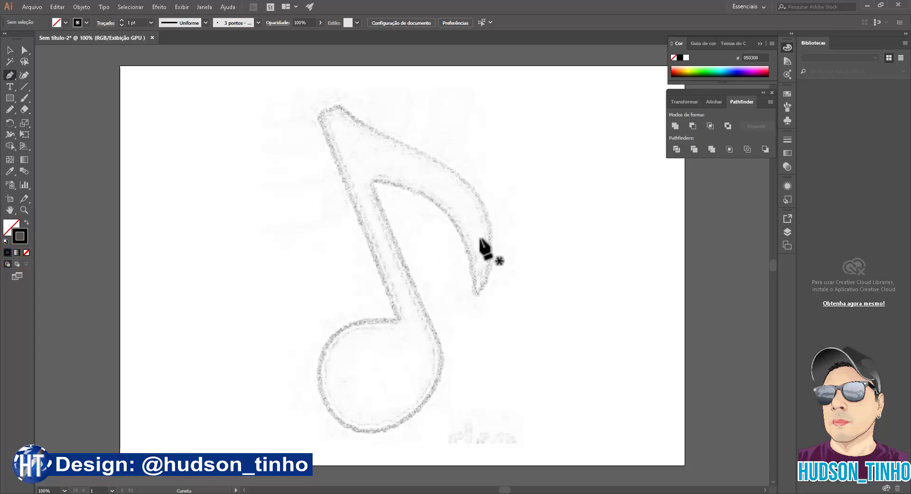
Step: Pen-trace the flag's outer edge from its tip up to the flag's top corner point
{"action": "mouse_move", "coordinate": [477, 295]}
{"action": "left_mouse_down"}
{"action": "mouse_move", "coordinate": [538, 241]}
{"action": "mouse_move", "coordinate": [495, 262]}
{"action": "mouse_move", "coordinate": [486, 283]}
{"action": "mouse_move", "coordinate": [480, 200]}
{"action": "left_mouse_up"}
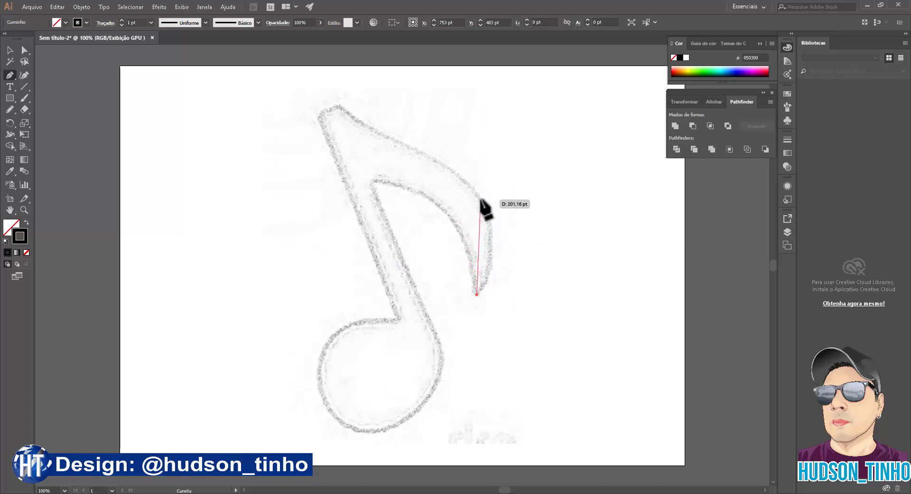
{"action": "left_click_drag", "start_coordinate": [481, 200], "coordinate": [481, 199]}
{"action": "left_click_drag", "start_coordinate": [480, 198], "coordinate": [458, 155]}
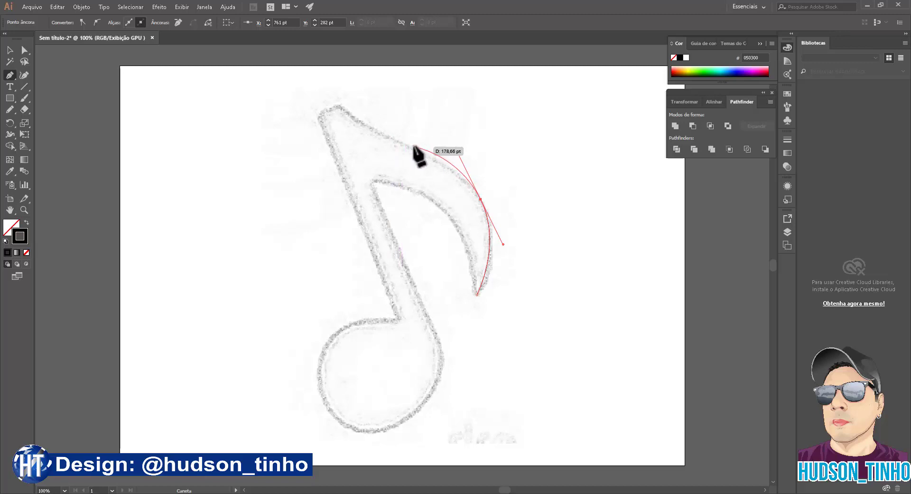
{"action": "left_click_drag", "start_coordinate": [389, 136], "coordinate": [371, 125]}
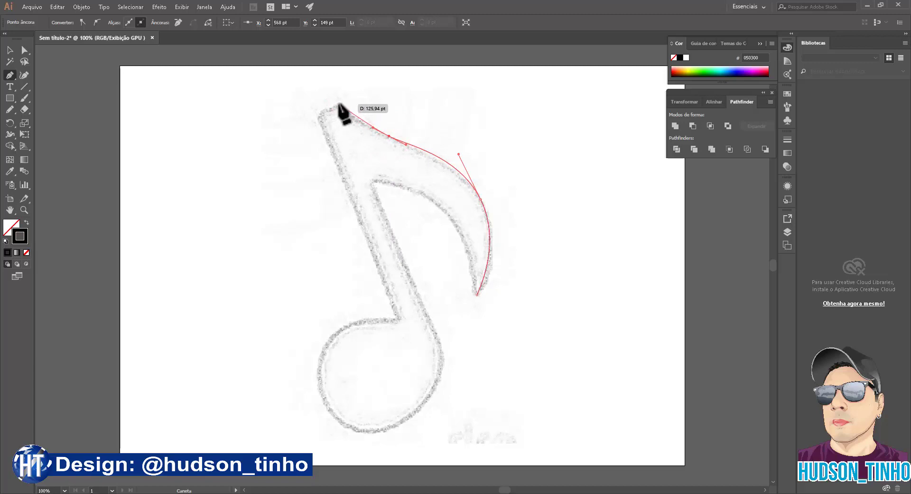
{"action": "left_click", "coordinate": [340, 105]}
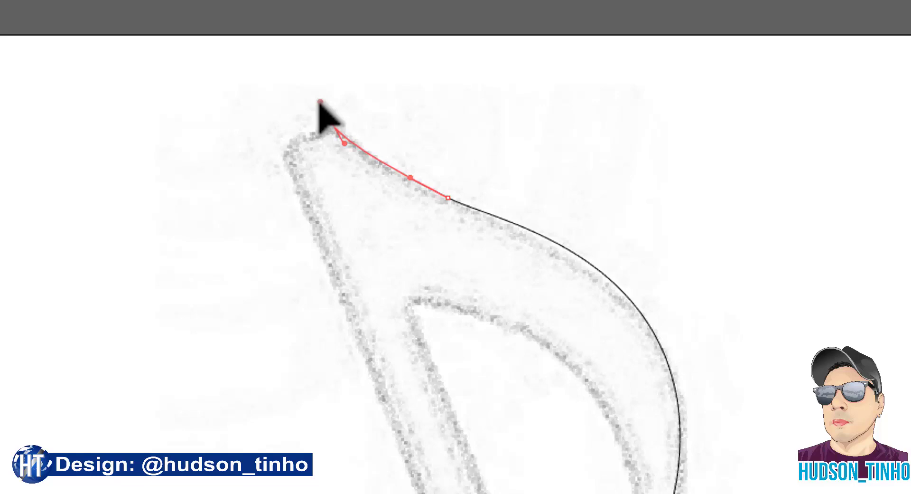
{"action": "mouse_move", "coordinate": [319, 101]}
{"action": "left_mouse_down"}
{"action": "mouse_move", "coordinate": [282, 116]}
{"action": "mouse_move", "coordinate": [297, 112]}
{"action": "mouse_move", "coordinate": [292, 136]}
{"action": "left_mouse_up"}
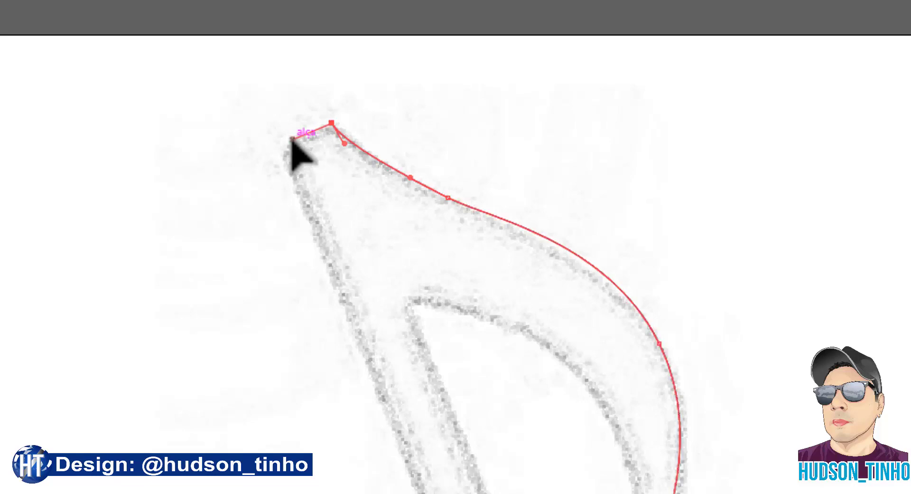
{"action": "left_click_drag", "start_coordinate": [333, 124], "coordinate": [680, 13]}
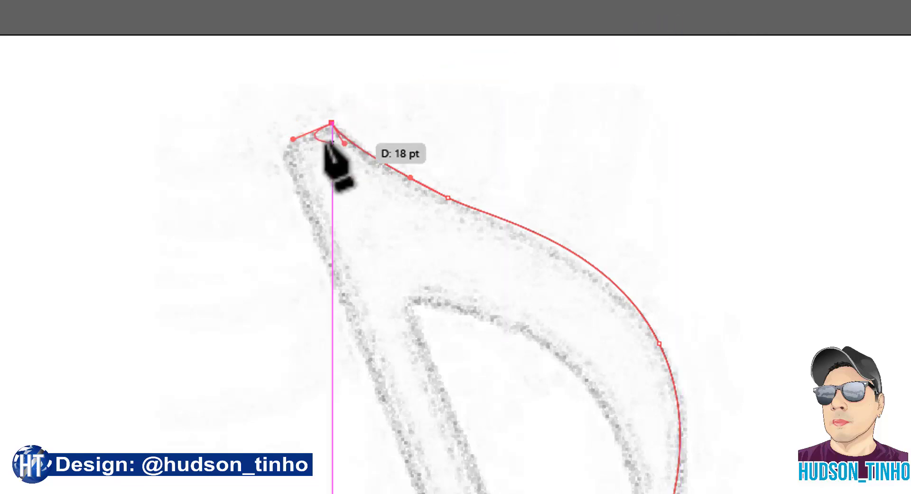
{"action": "mouse_move", "coordinate": [680, 13]}
{"action": "left_mouse_down"}
{"action": "mouse_move", "coordinate": [294, 151]}
{"action": "mouse_move", "coordinate": [279, 147]}
{"action": "left_mouse_up"}
{"action": "left_click", "coordinate": [279, 147]}
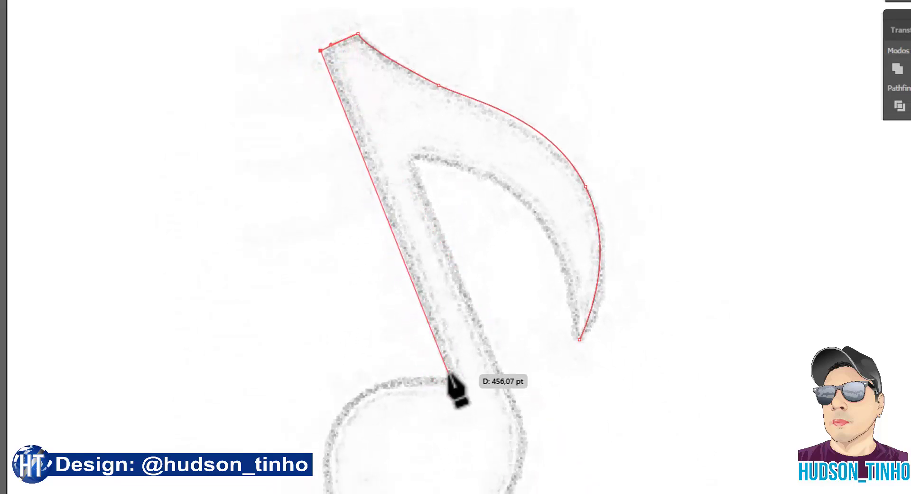
Step: Continue down the stem to a sharp corner and curve around the note head's left side
{"action": "left_click_drag", "start_coordinate": [450, 375], "coordinate": [451, 394]}
{"action": "left_click", "coordinate": [451, 375], "text": "ctrl"}
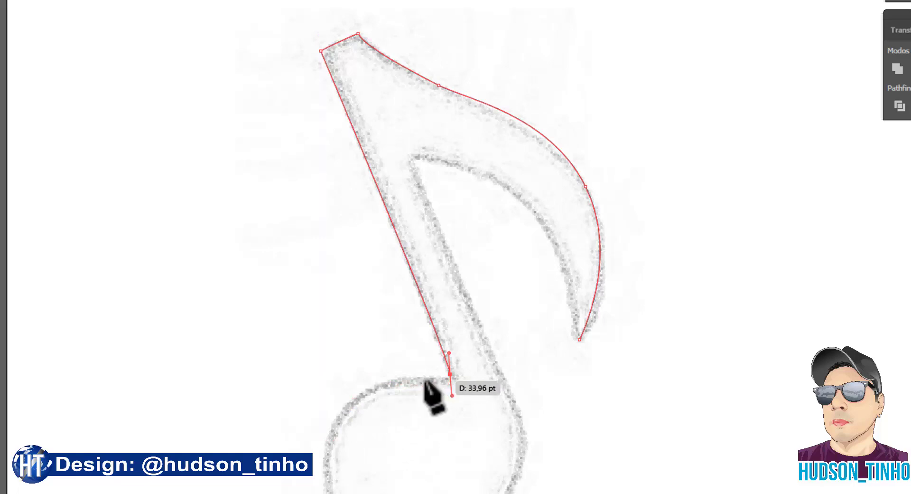
{"action": "left_click_drag", "start_coordinate": [426, 381], "coordinate": [449, 375]}
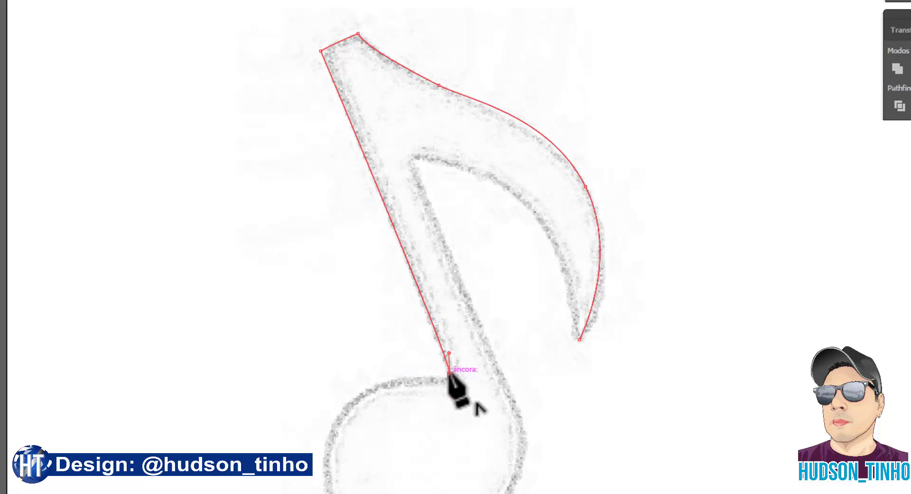
{"action": "left_click", "coordinate": [449, 374]}
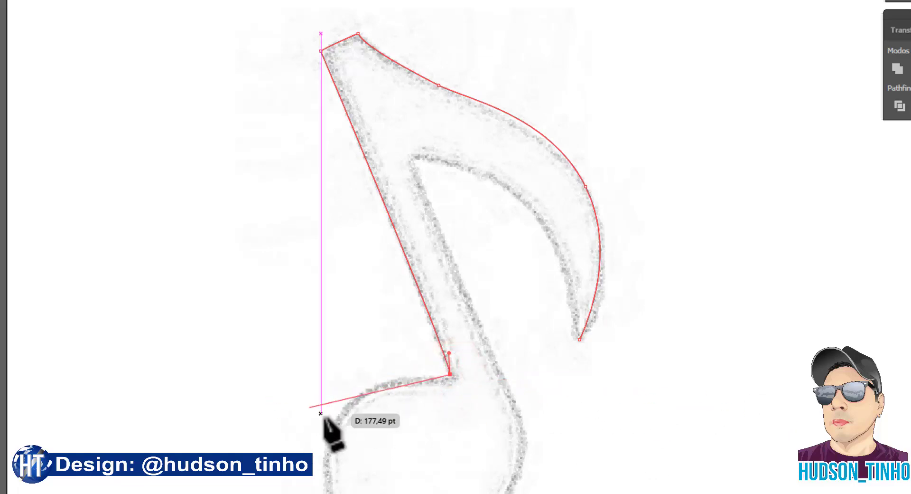
{"action": "left_click_drag", "start_coordinate": [325, 451], "coordinate": [324, 468]}
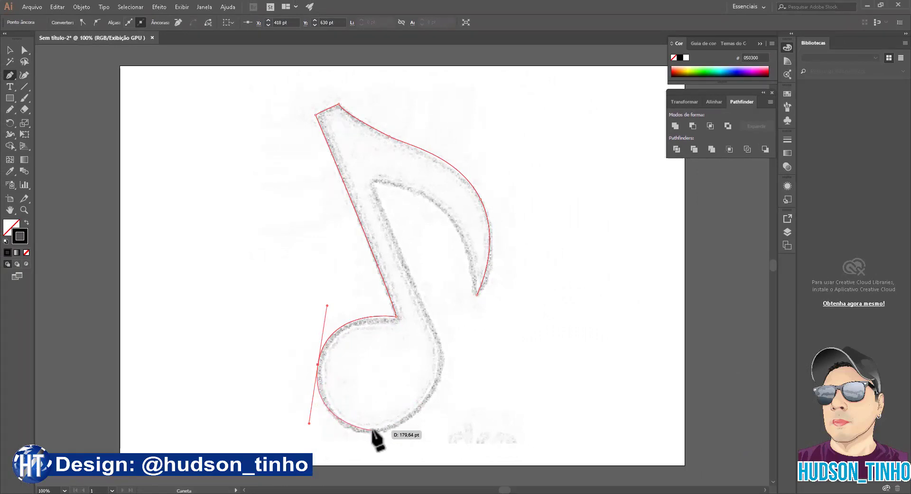
Step: Curve the path under the note head and up its right side, redoing one misplaced point
{"action": "left_click_drag", "start_coordinate": [379, 429], "coordinate": [401, 431]}
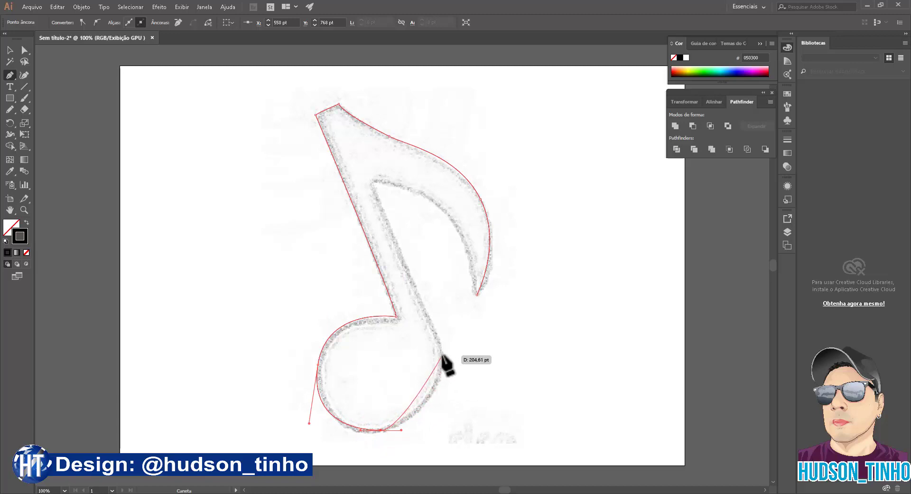
{"action": "left_click_drag", "start_coordinate": [443, 354], "coordinate": [448, 314]}
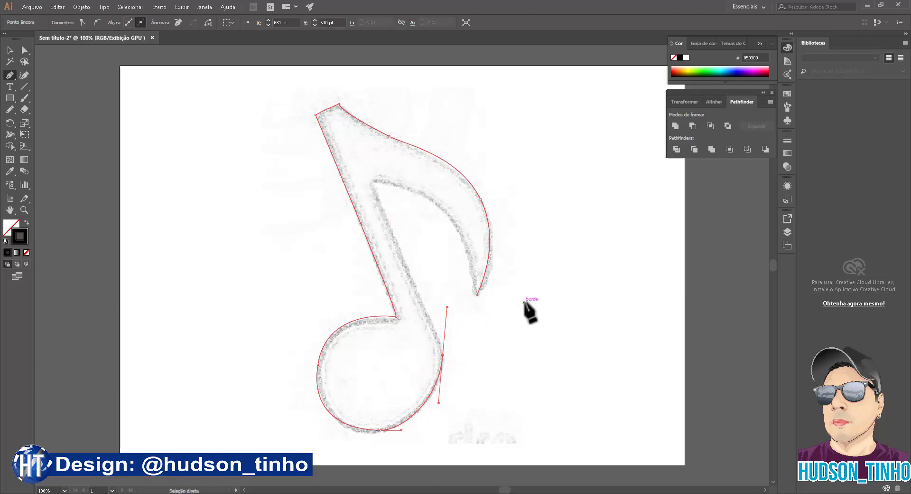
{"action": "key", "text": "ctrl+z"}
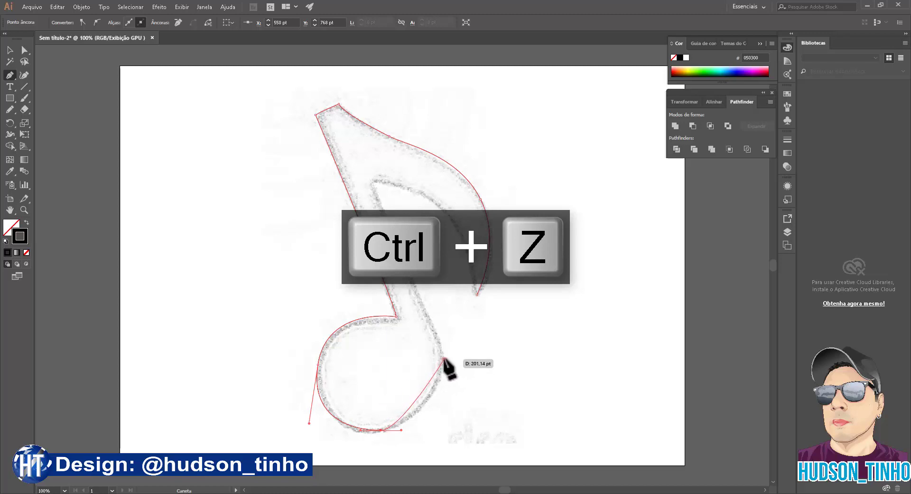
{"action": "left_click_drag", "start_coordinate": [444, 358], "coordinate": [454, 322]}
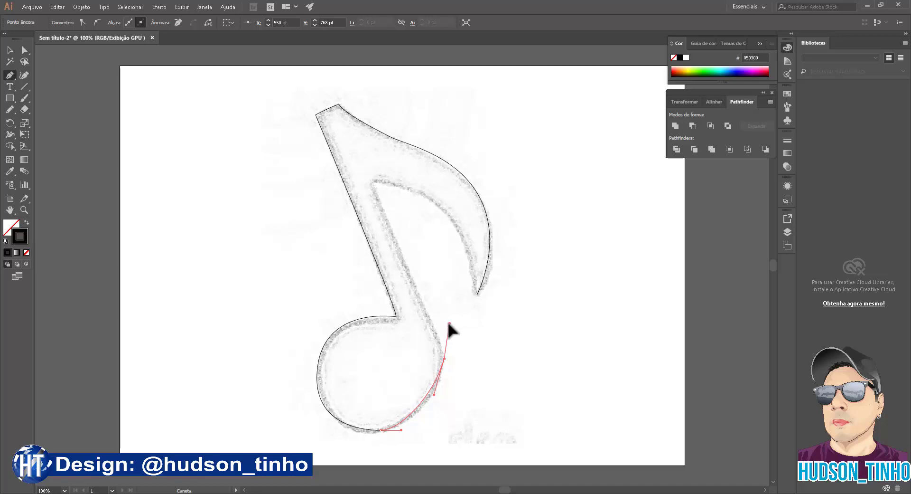
{"action": "left_click_drag", "start_coordinate": [448, 323], "coordinate": [439, 326]}
{"action": "left_click_drag", "start_coordinate": [434, 325], "coordinate": [393, 223]}
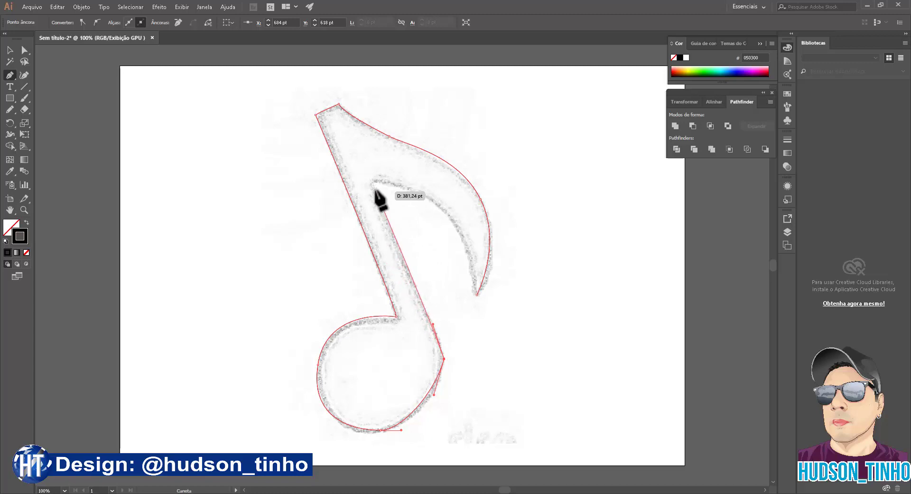
Step: Trace up the stem's inner edge and along the flag's underside, closing the path at the flag tip
{"action": "left_click_drag", "start_coordinate": [393, 223], "coordinate": [376, 175]}
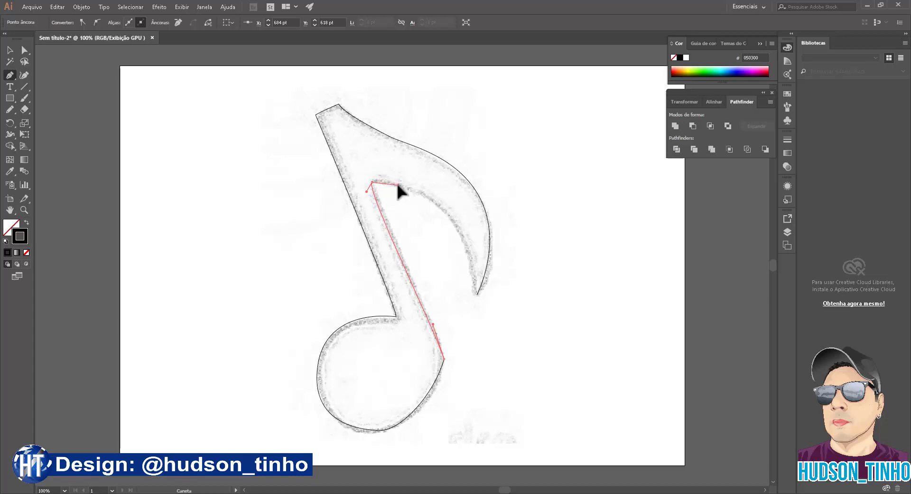
{"action": "mouse_move", "coordinate": [397, 185]}
{"action": "left_mouse_down"}
{"action": "mouse_move", "coordinate": [423, 190]}
{"action": "mouse_move", "coordinate": [453, 236]}
{"action": "left_mouse_up"}
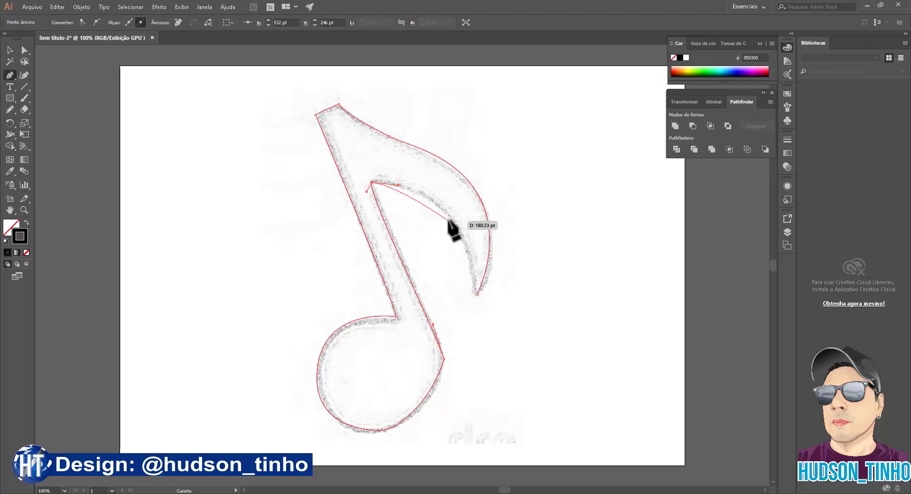
{"action": "left_click_drag", "start_coordinate": [452, 220], "coordinate": [470, 246]}
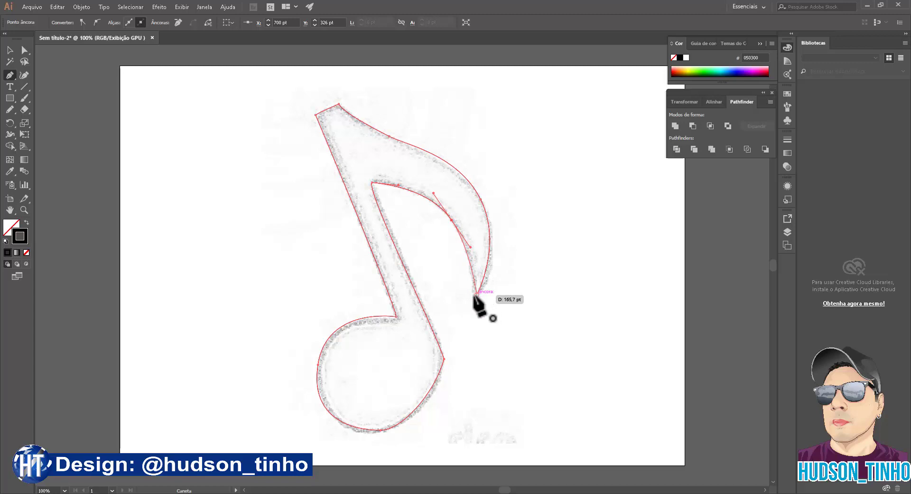
{"action": "mouse_move", "coordinate": [477, 296]}
{"action": "left_mouse_down"}
{"action": "mouse_move", "coordinate": [472, 314]}
{"action": "mouse_move", "coordinate": [506, 268]}
{"action": "mouse_move", "coordinate": [483, 242]}
{"action": "left_mouse_up"}
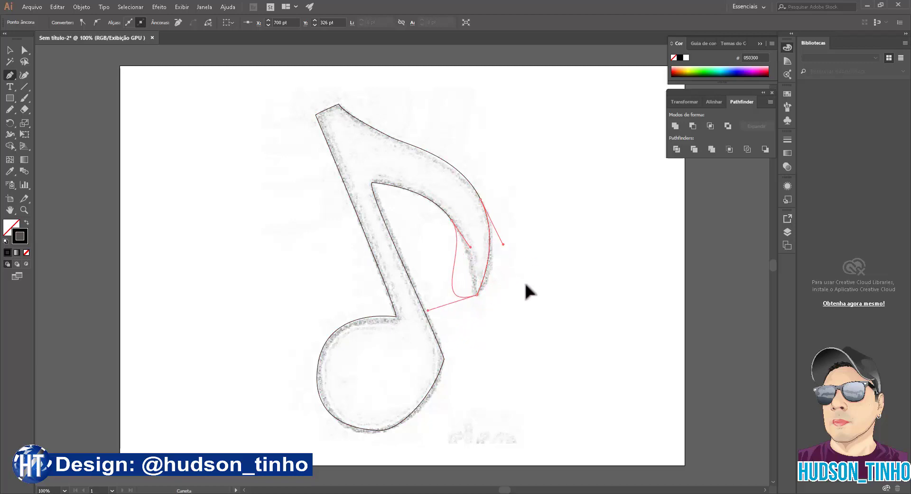
{"action": "left_click_drag", "start_coordinate": [483, 242], "coordinate": [476, 317]}
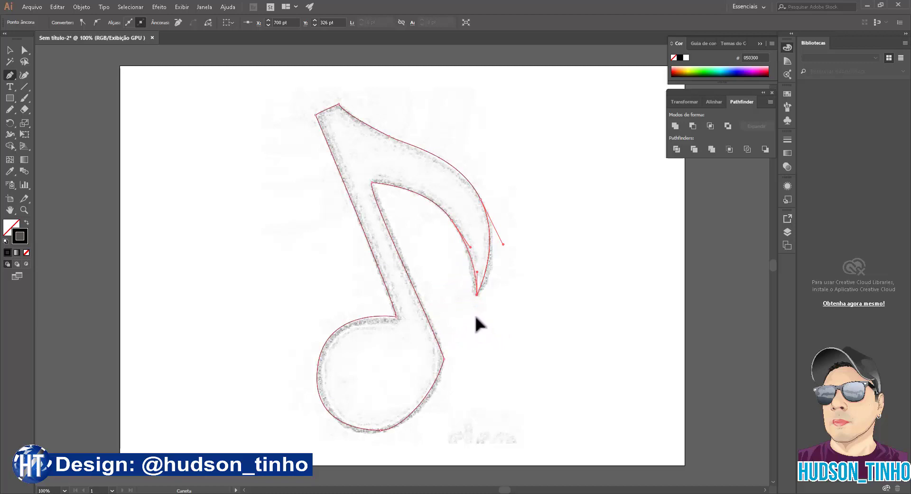
Step: Hide the Camada 1 sketch layer and round the note head's bottom point by adjusting its handles
{"action": "left_click", "coordinate": [787, 232]}
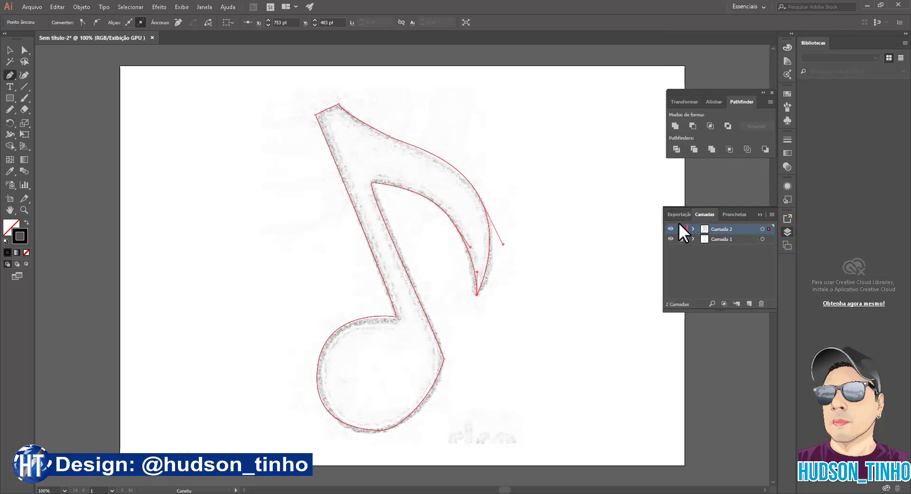
{"action": "left_click", "coordinate": [670, 239]}
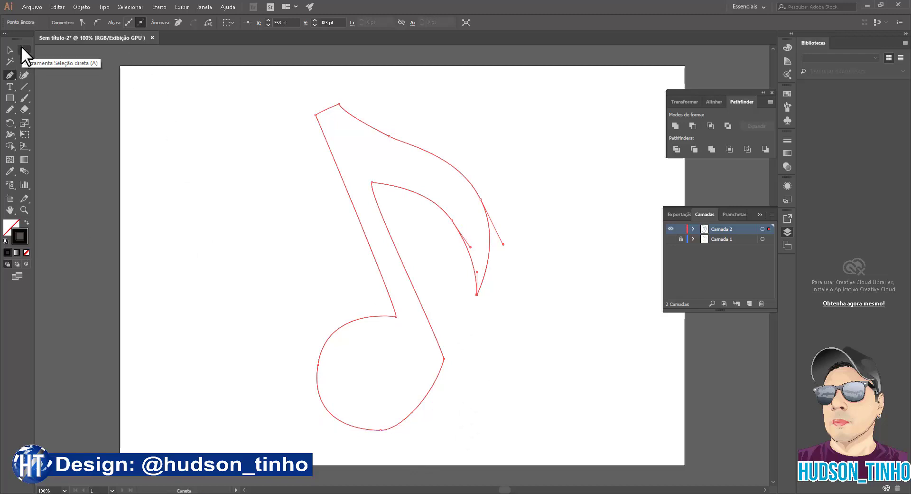
{"action": "left_click", "coordinate": [23, 50]}
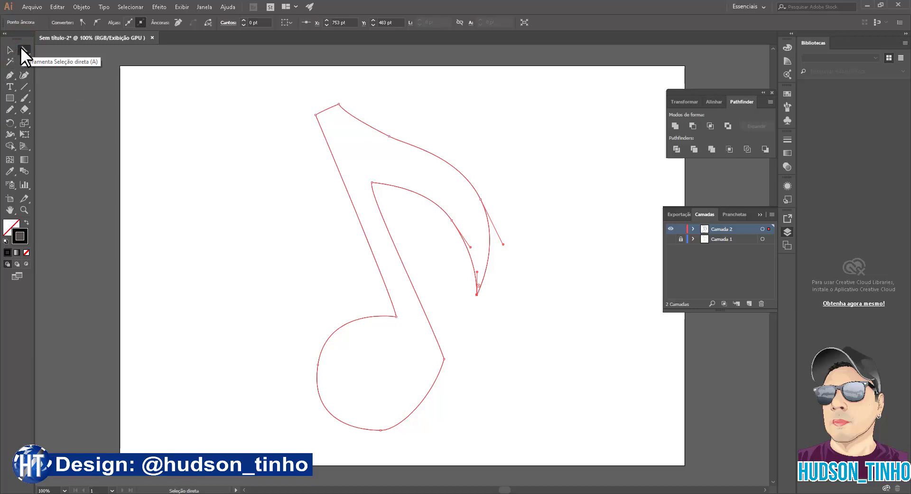
{"action": "left_click", "coordinate": [381, 430]}
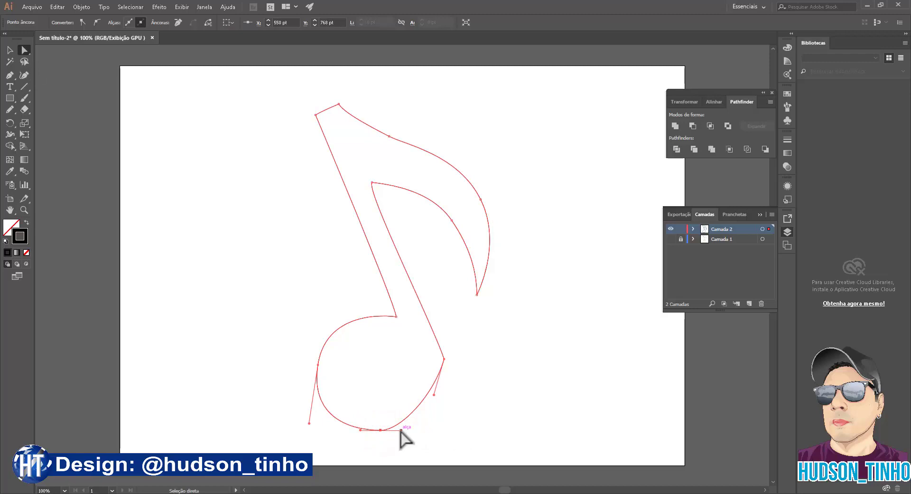
{"action": "left_click_drag", "start_coordinate": [401, 430], "coordinate": [408, 428]}
{"action": "left_click", "coordinate": [359, 430]}
{"action": "left_click_drag", "start_coordinate": [354, 433], "coordinate": [355, 432]}
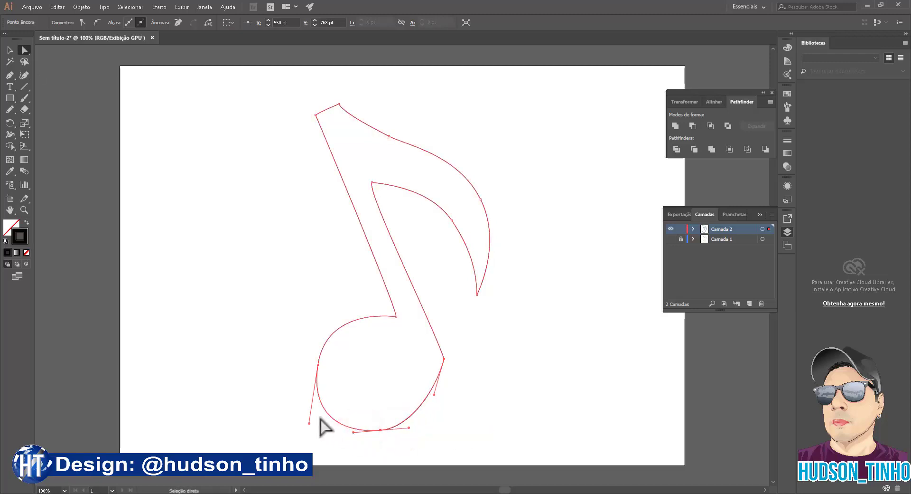
Step: Select the head-stem point and the whole note outline, then return to the Selection tool
{"action": "left_click", "coordinate": [444, 359]}
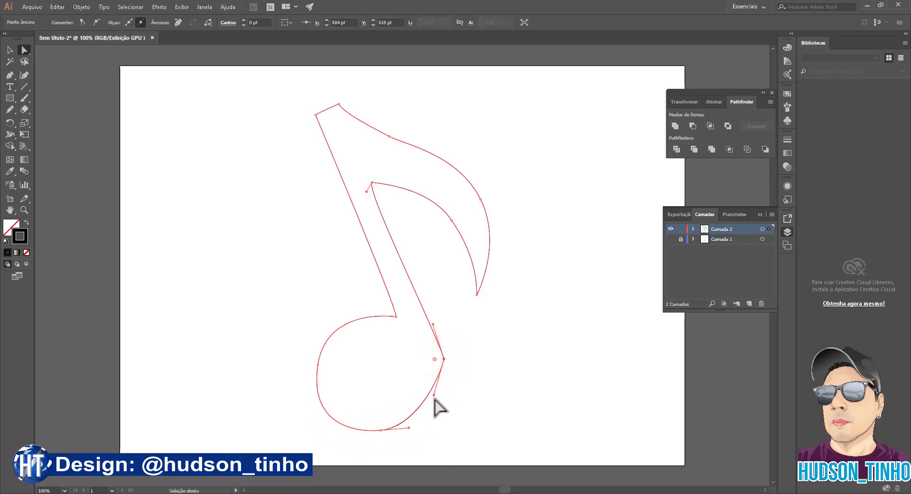
{"action": "left_click", "coordinate": [436, 393]}
{"action": "left_click", "coordinate": [9, 74]}
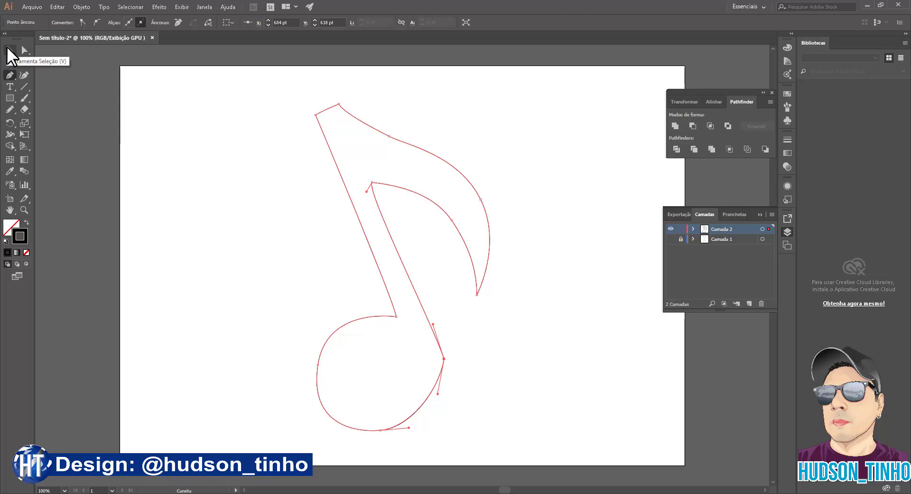
{"action": "left_click", "coordinate": [9, 51]}
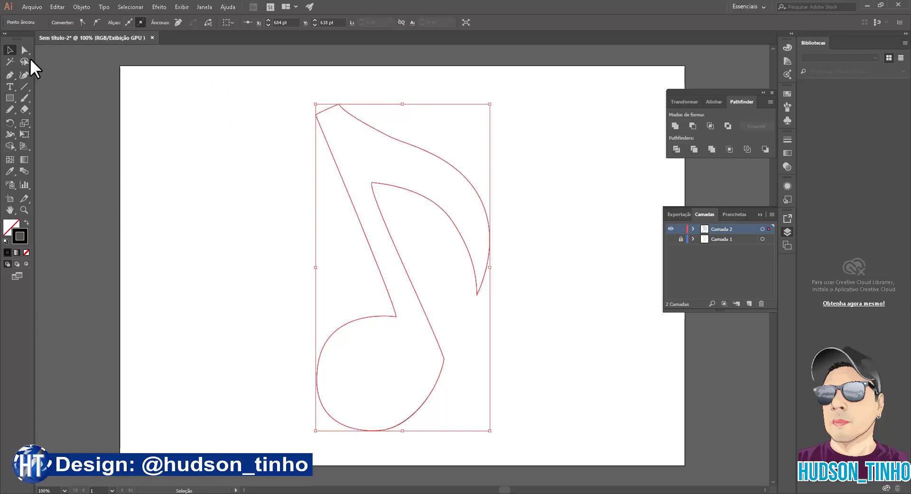
Step: Set the selected note path's fill to black and its stroke to None
{"action": "left_click", "coordinate": [7, 224]}
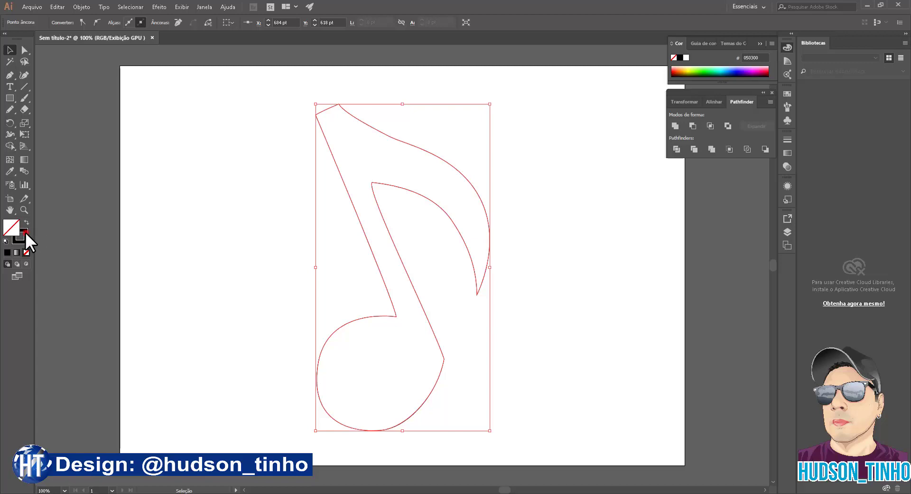
{"action": "left_click", "coordinate": [24, 232]}
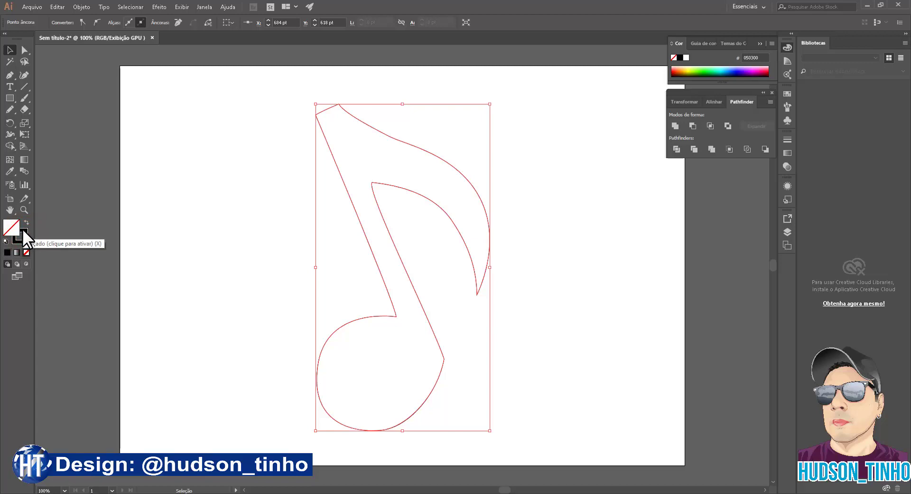
{"action": "left_click", "coordinate": [17, 228]}
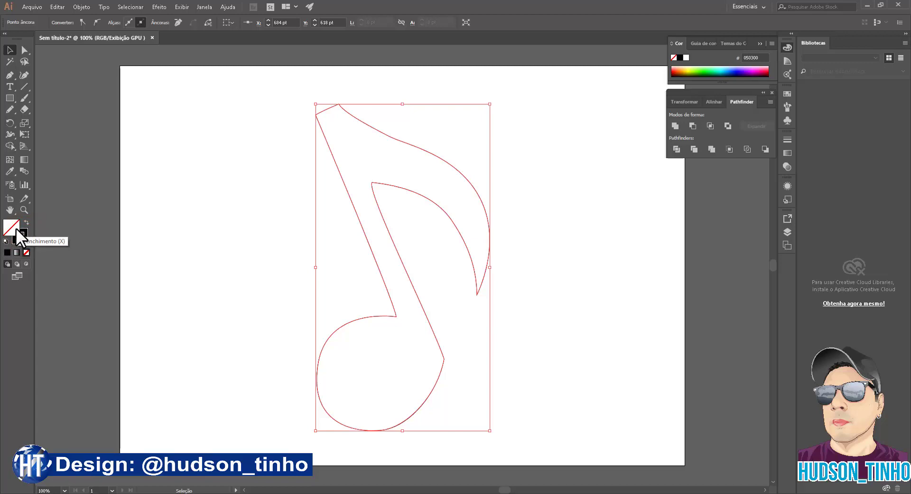
{"action": "left_click", "coordinate": [6, 250]}
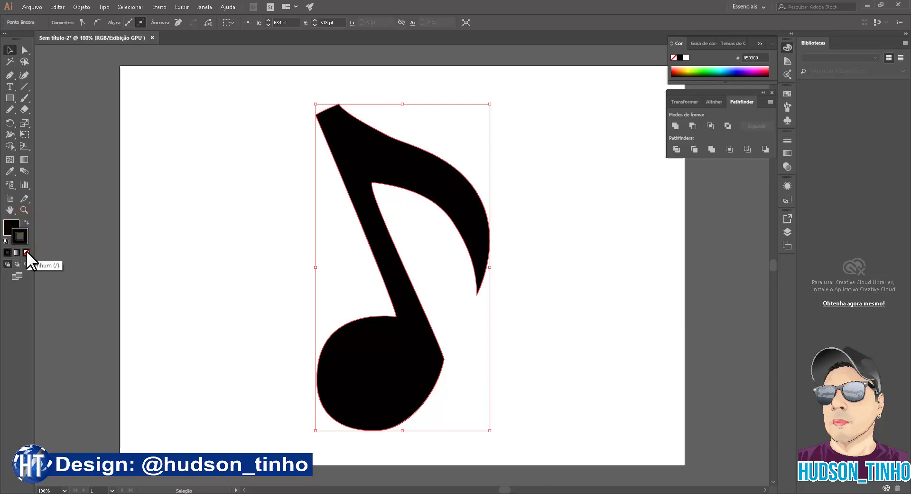
{"action": "left_click", "coordinate": [26, 252]}
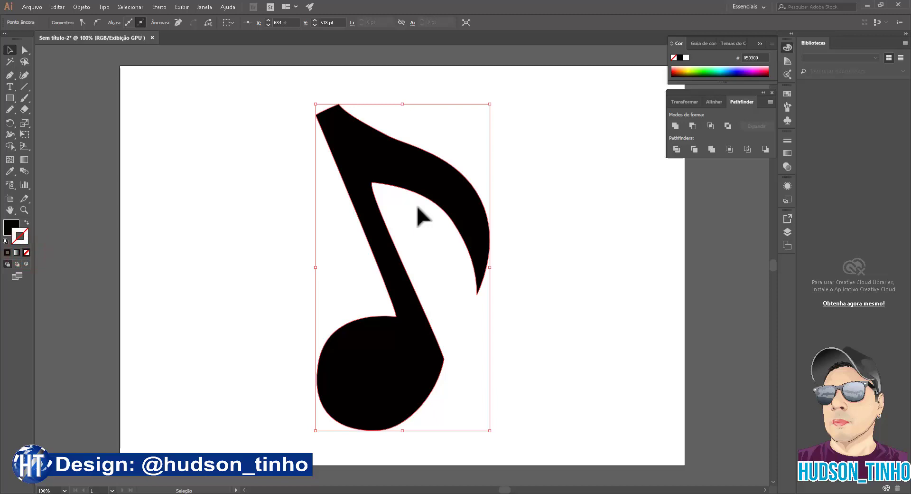
Step: Deselect the black eighth-note shape to view it alone on the white artboard
{"action": "left_click", "coordinate": [229, 140]}
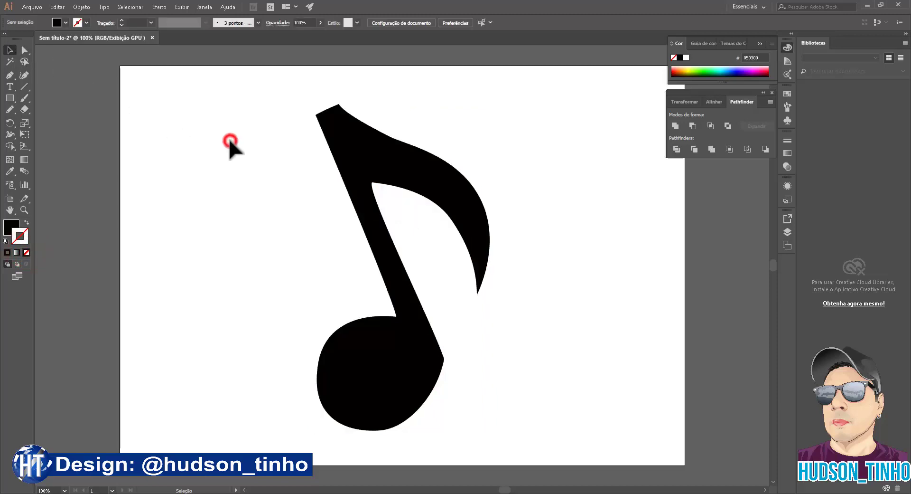